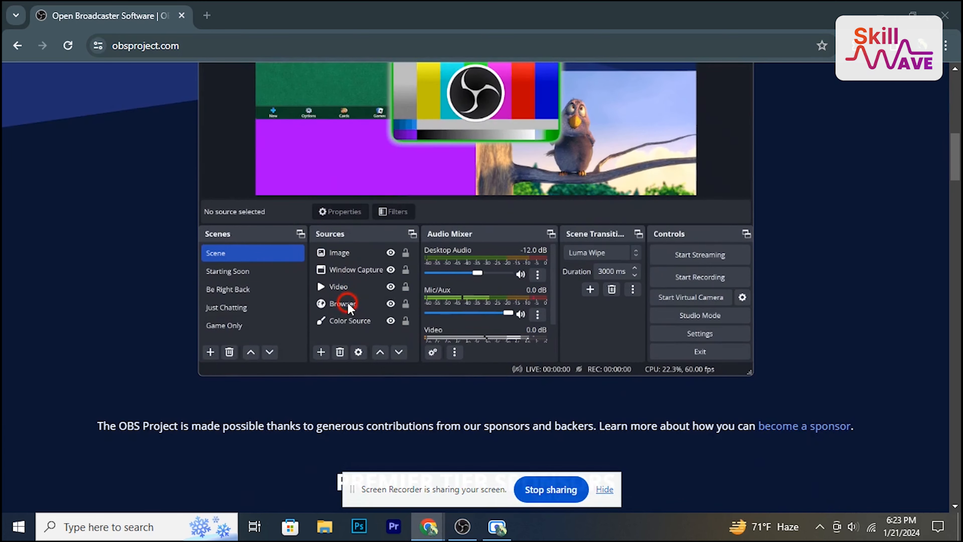
Examine the obsproject.com homepage, including its site address, program description and available operating system downloads.
scroll(375, 302, up, 5)
scroll(385, 296, up, 6)
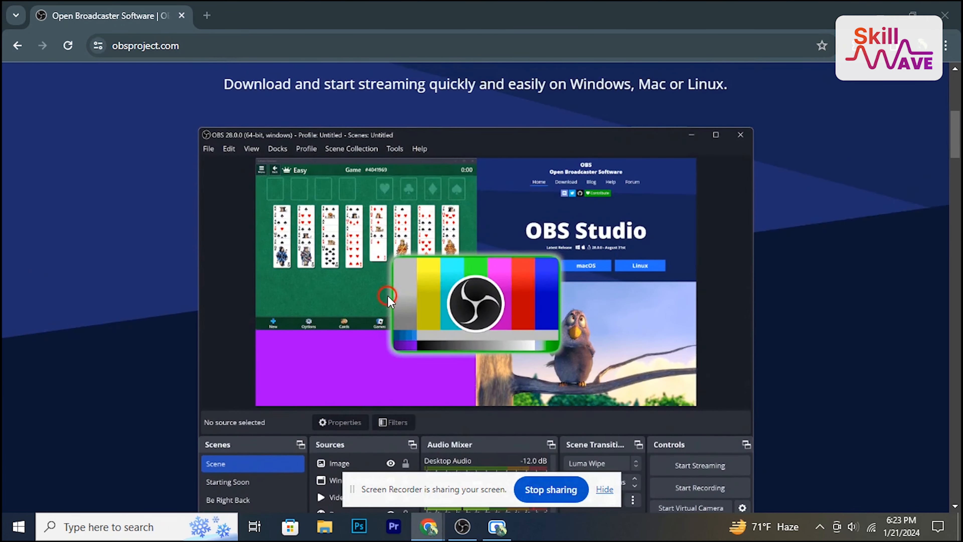
scroll(387, 297, up, 2)
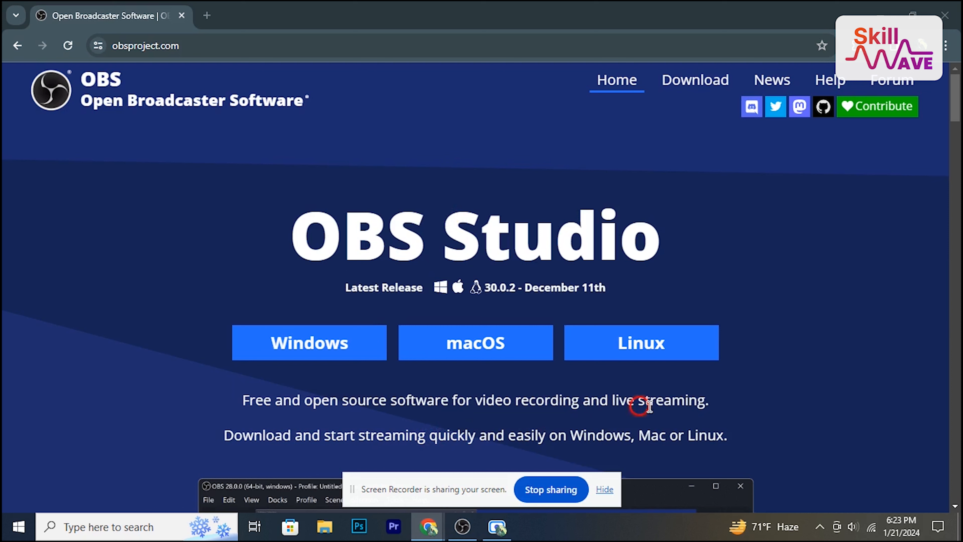
drag(710, 400, 475, 404)
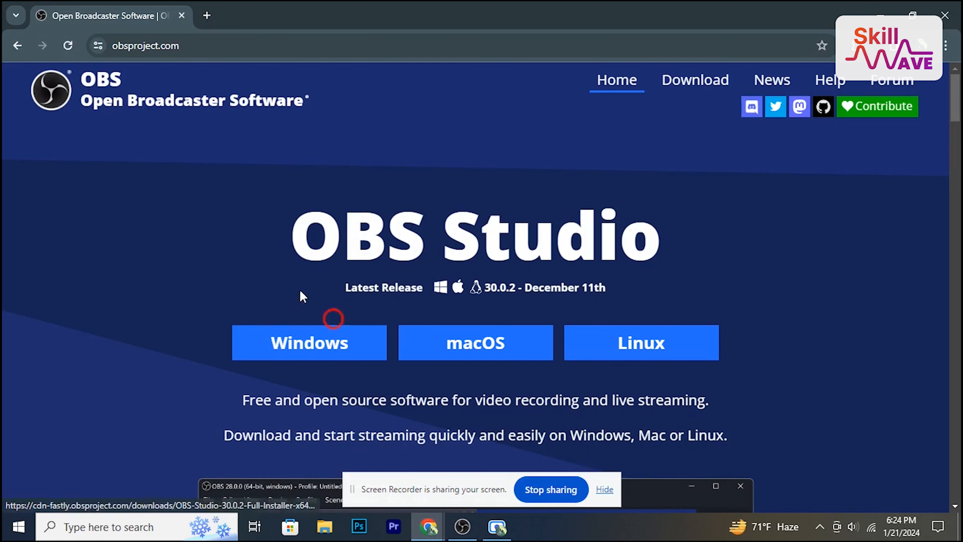
scroll(353, 176, down, 2)
drag(182, 45, 112, 46)
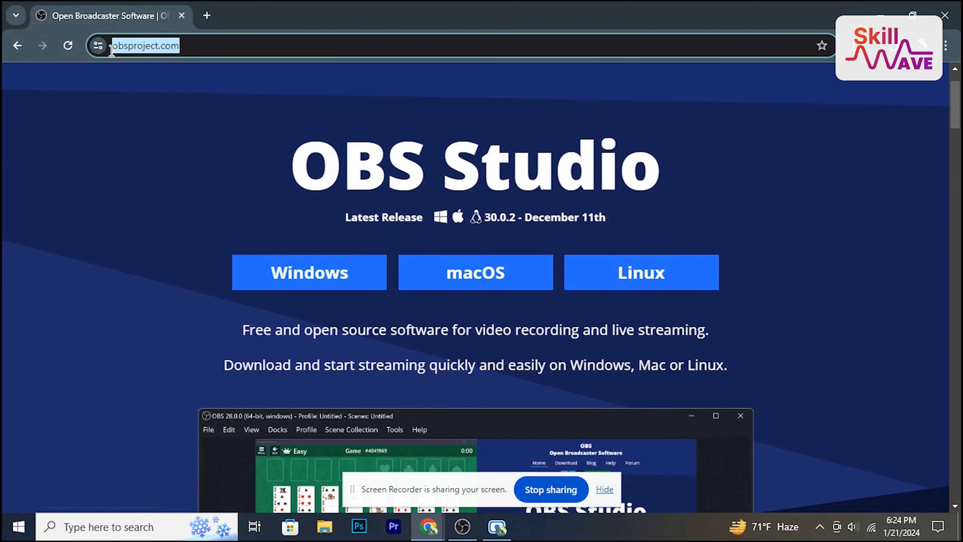
click(184, 141)
scroll(258, 215, up, 2)
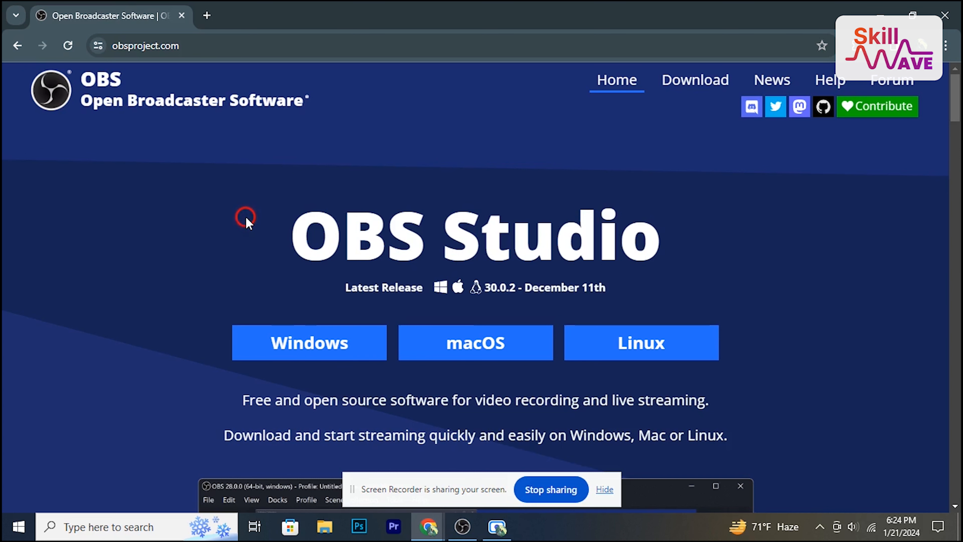
Download the Windows installer for OBS Studio and go back to the homepage.
click(319, 344)
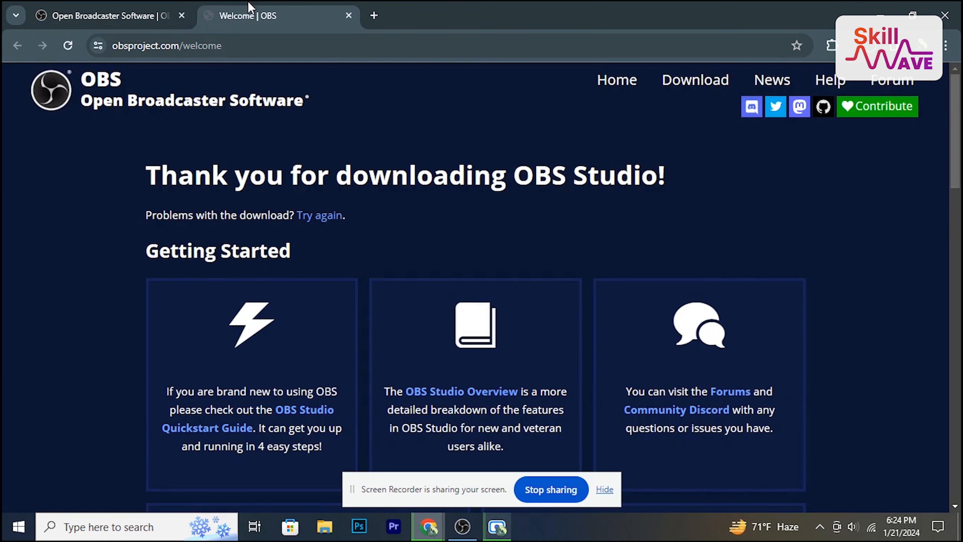
click(110, 15)
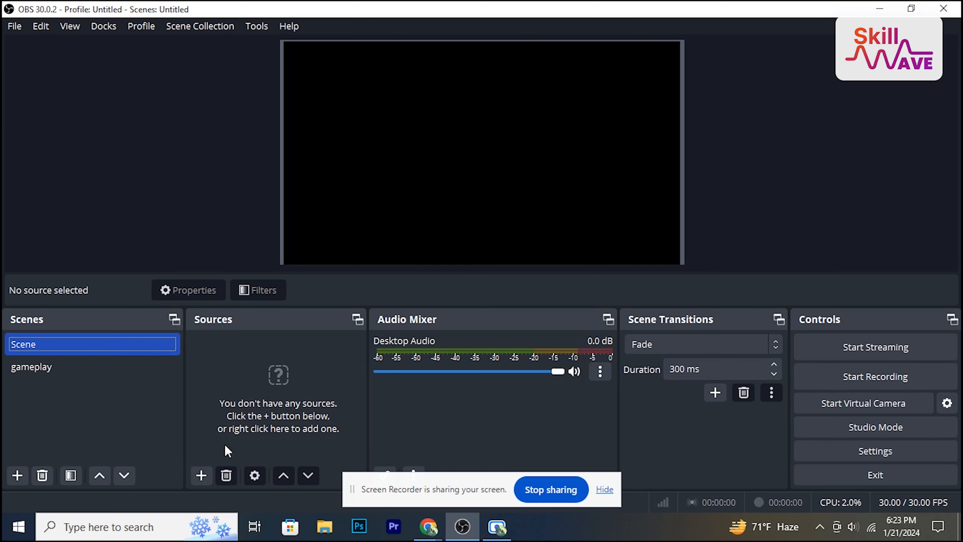
Switch to OBS Studio and review the source types that can be added to the current scene.
click(202, 475)
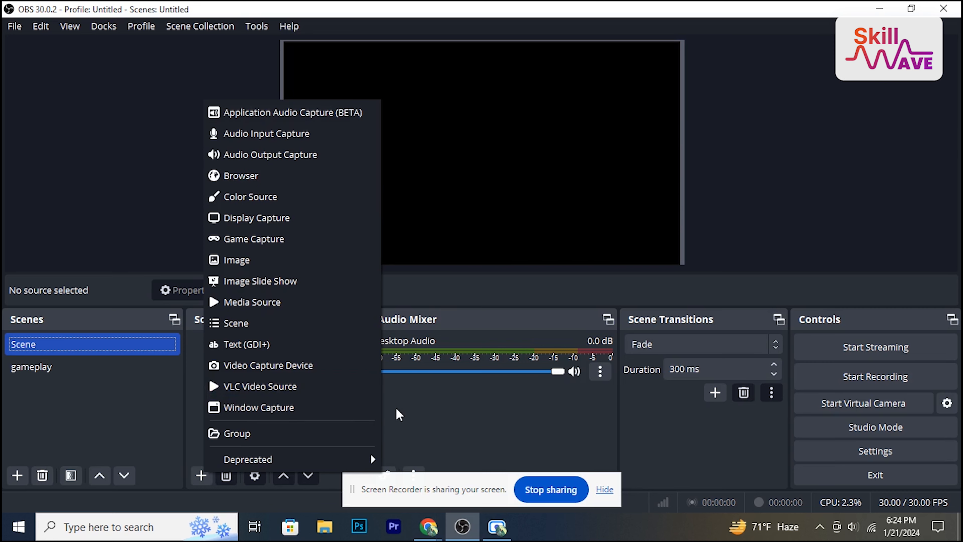
click(396, 414)
mouse_move(427, 526)
click(394, 493)
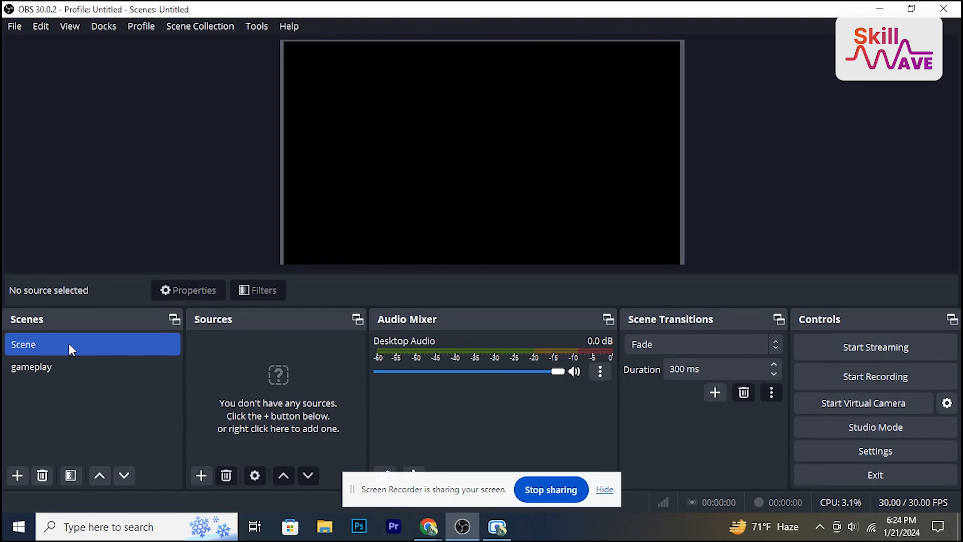
Compare the contents of the gameplay scene and the scene named Scene, ending on Scene.
click(77, 375)
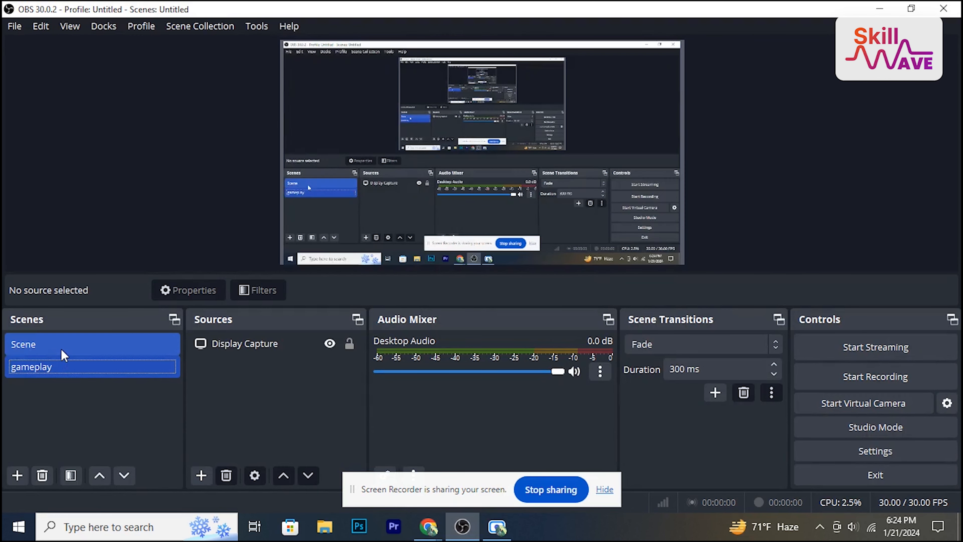
click(61, 350)
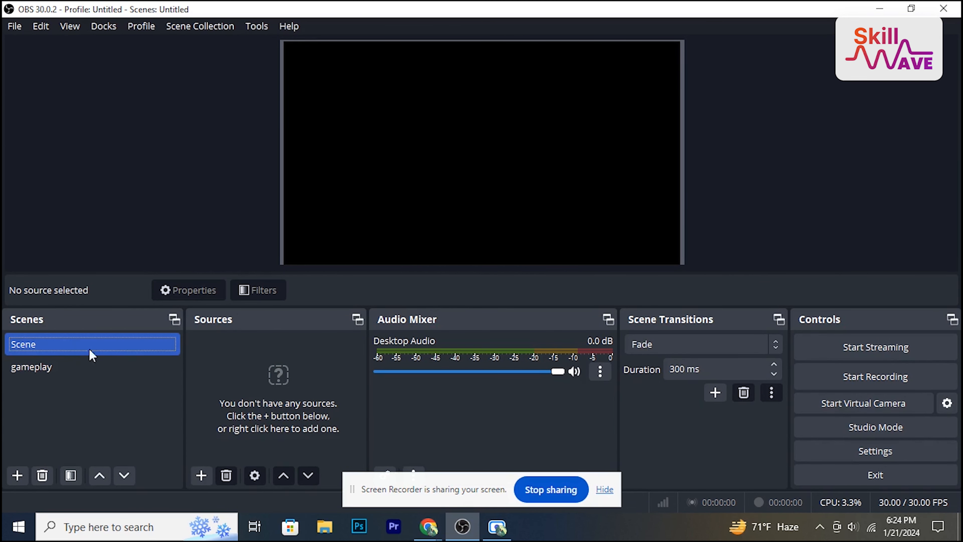
click(68, 365)
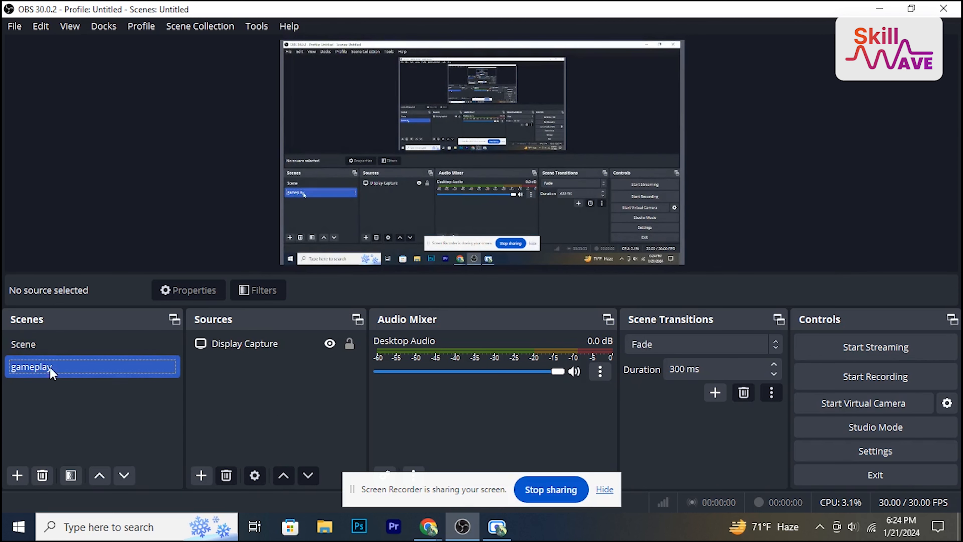
key(Up)
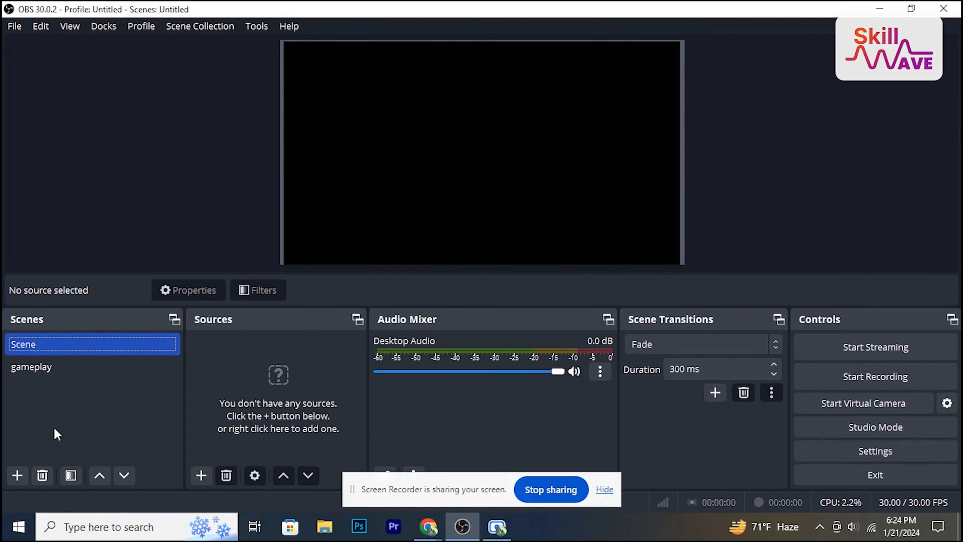
Add a new scene named Scene 2.
click(17, 475)
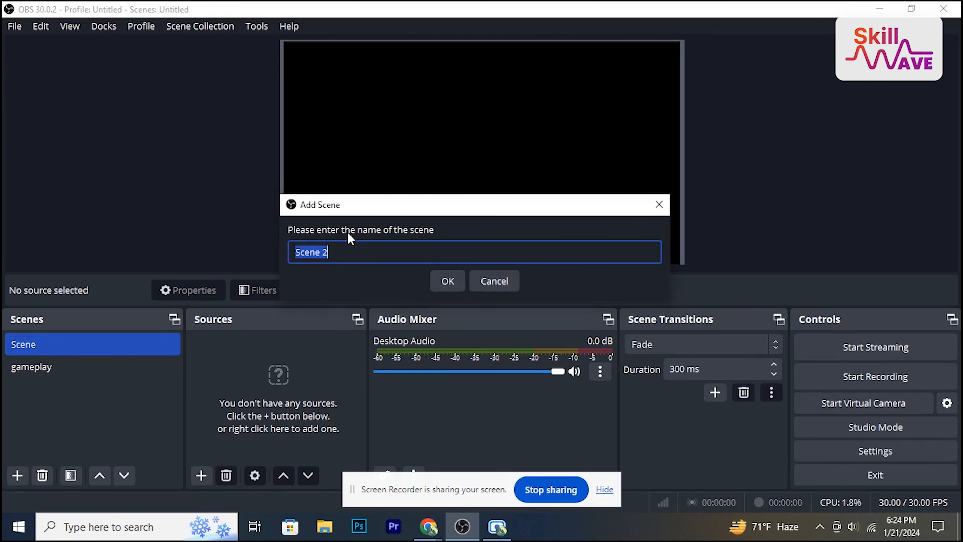
drag(329, 250, 292, 251)
click(442, 281)
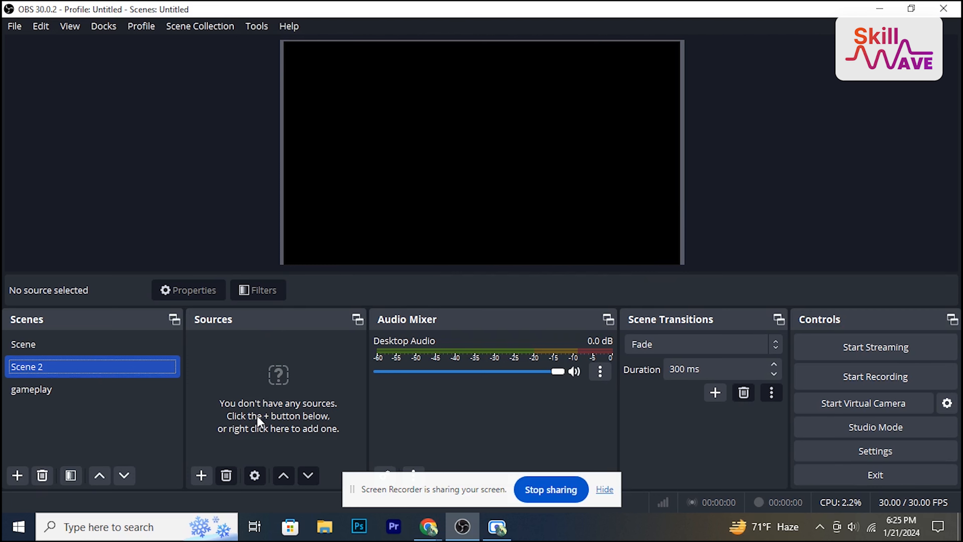
Add a new display capture source named Display Capture 2 to Scene 2, using the primary monitor with automatic capture.
click(204, 479)
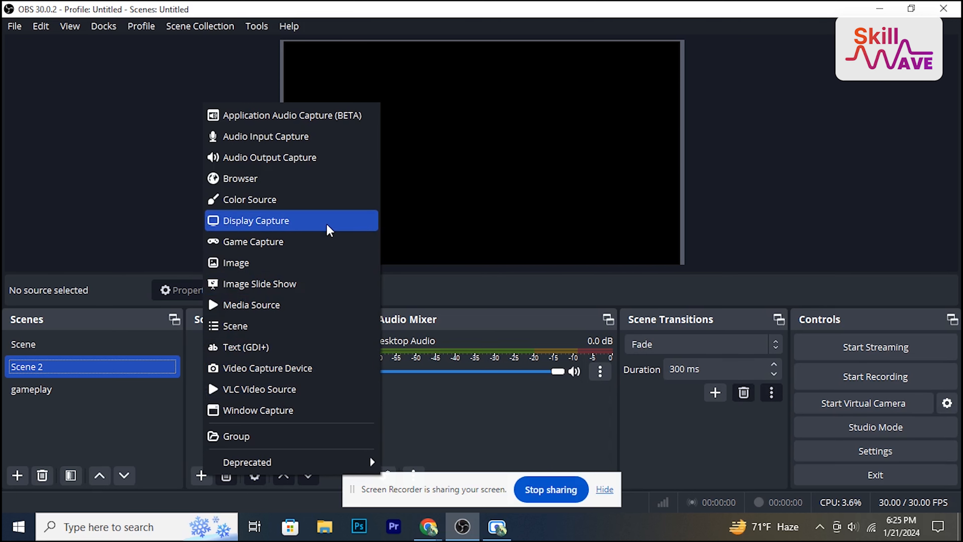
click(329, 229)
click(394, 187)
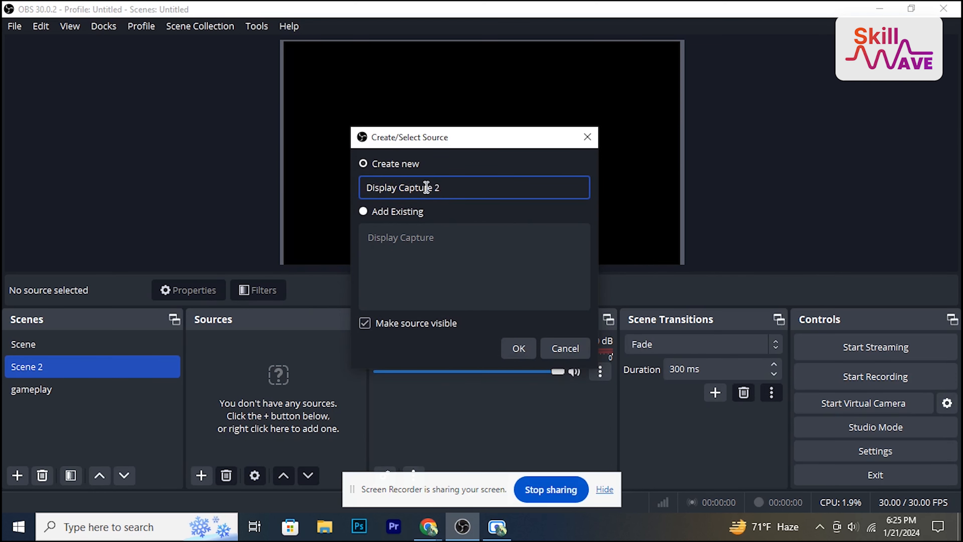
click(512, 348)
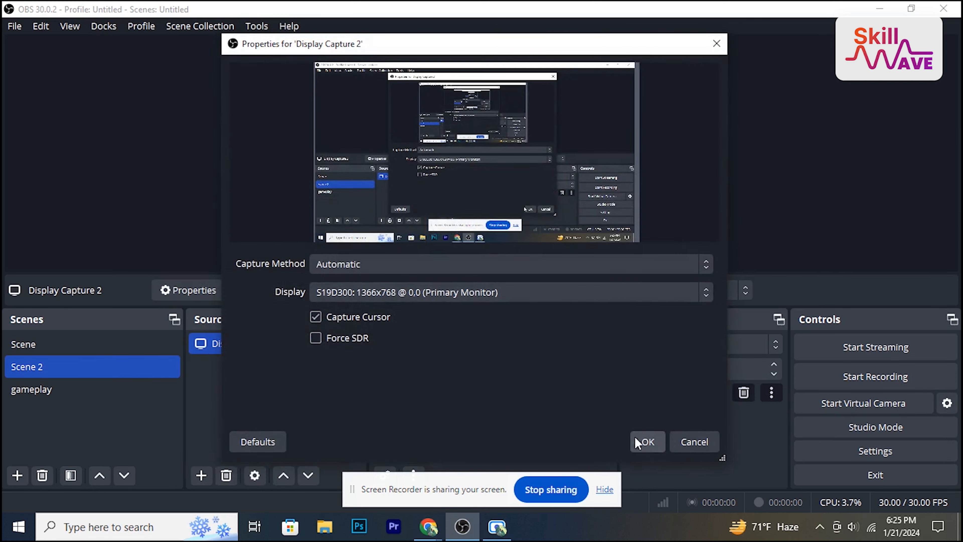
click(653, 445)
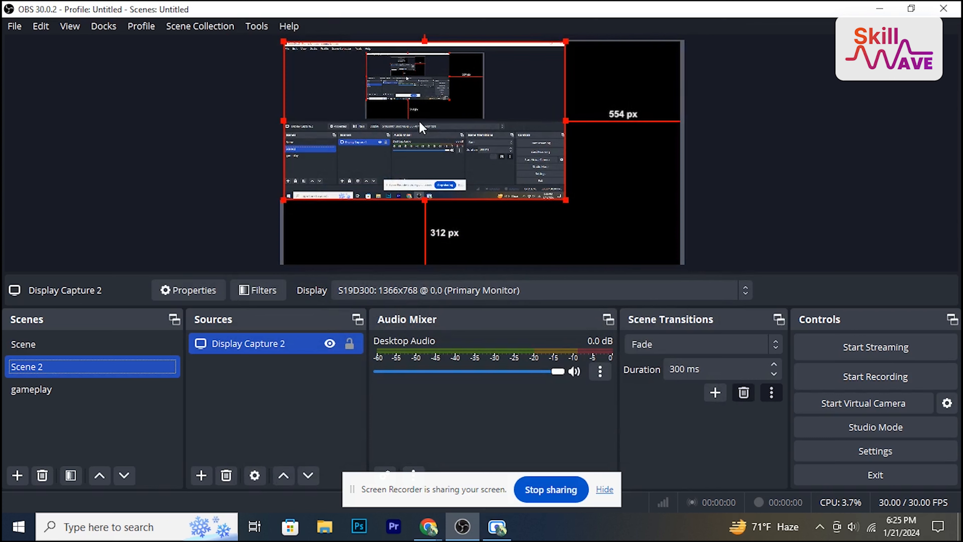
Enlarge the display capture in the preview until it fills the whole canvas.
mouse_move(424, 149)
mouse_down()
mouse_move(469, 186)
mouse_move(422, 143)
mouse_move(430, 152)
mouse_up()
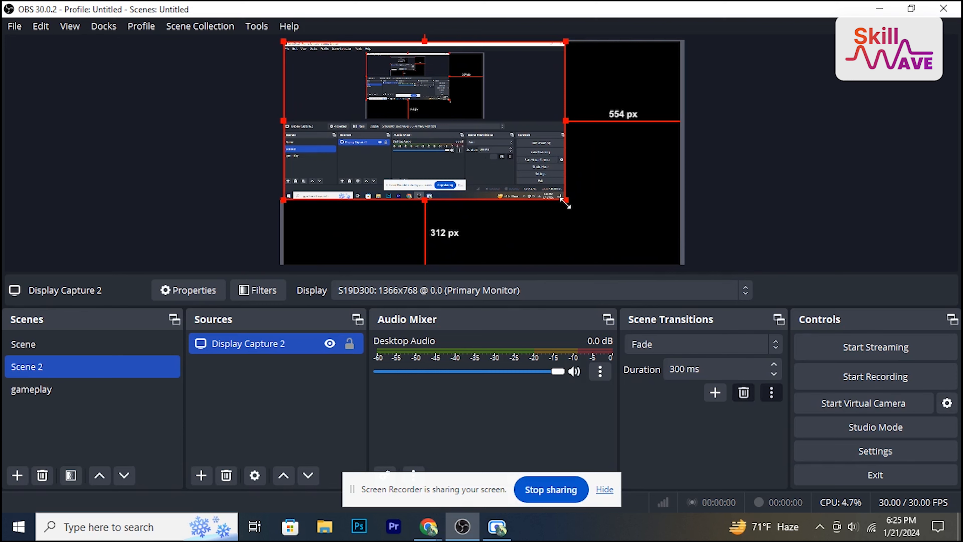
drag(565, 202, 636, 264)
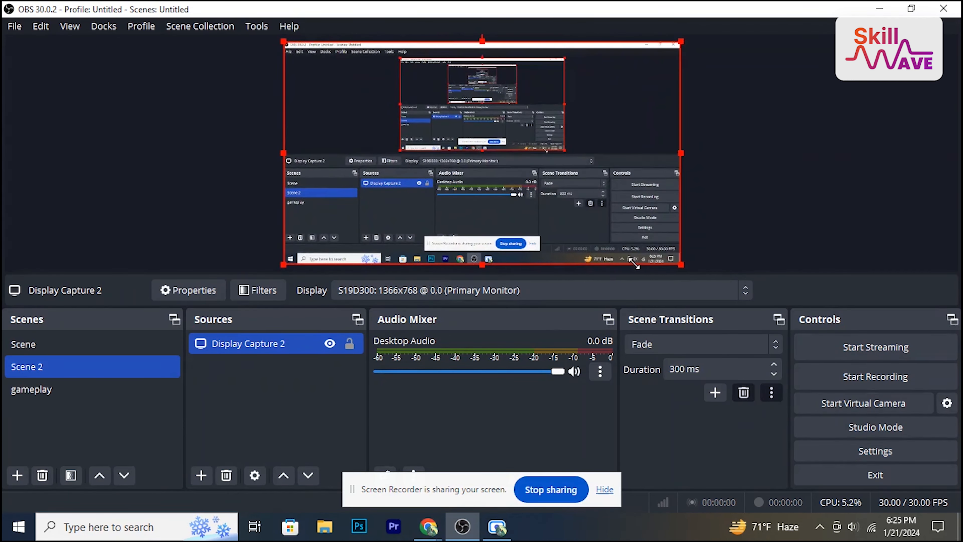
mouse_move(479, 266)
mouse_down()
mouse_move(472, 182)
mouse_move(483, 270)
mouse_up()
Move the screen-sharing notice off the audio mixer controls and review the advanced audio properties of Desktop Audio.
drag(433, 477, 607, 475)
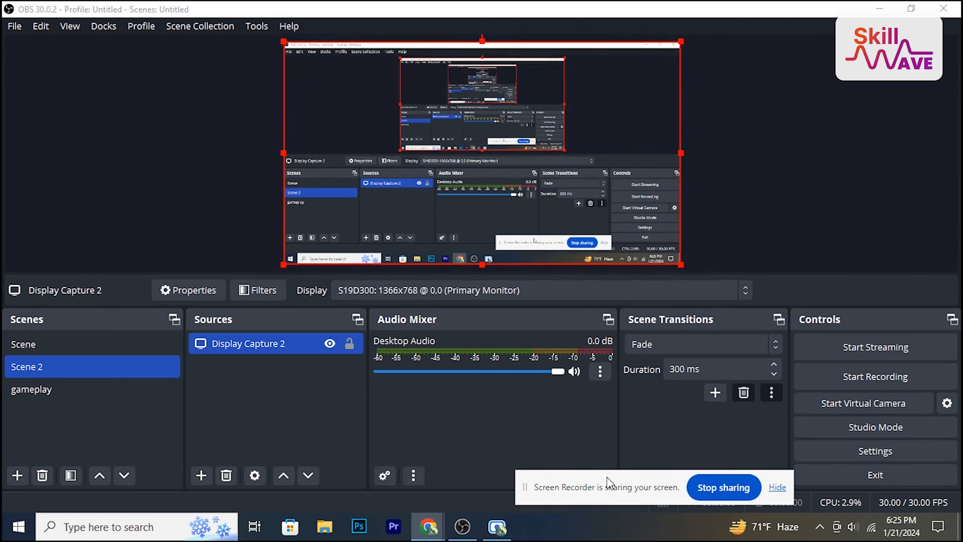
click(417, 474)
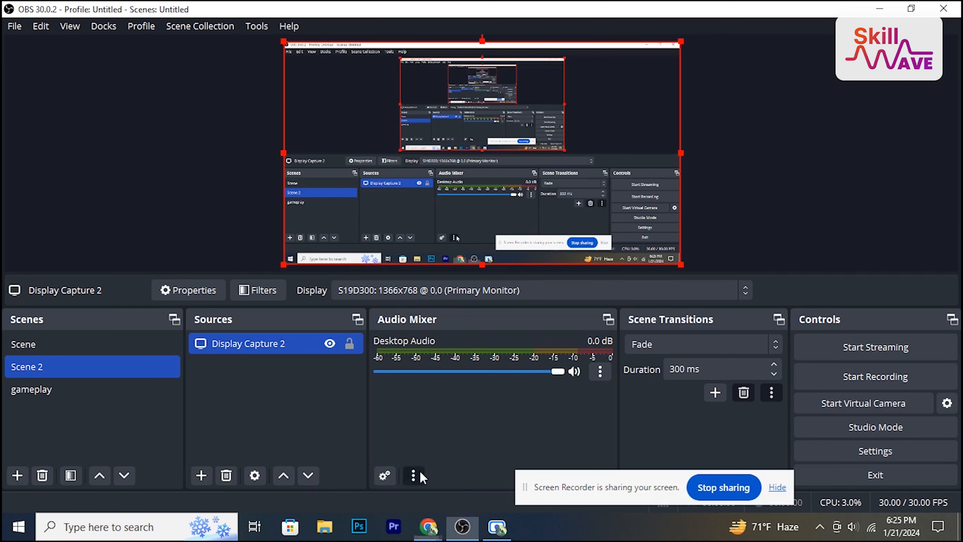
click(459, 436)
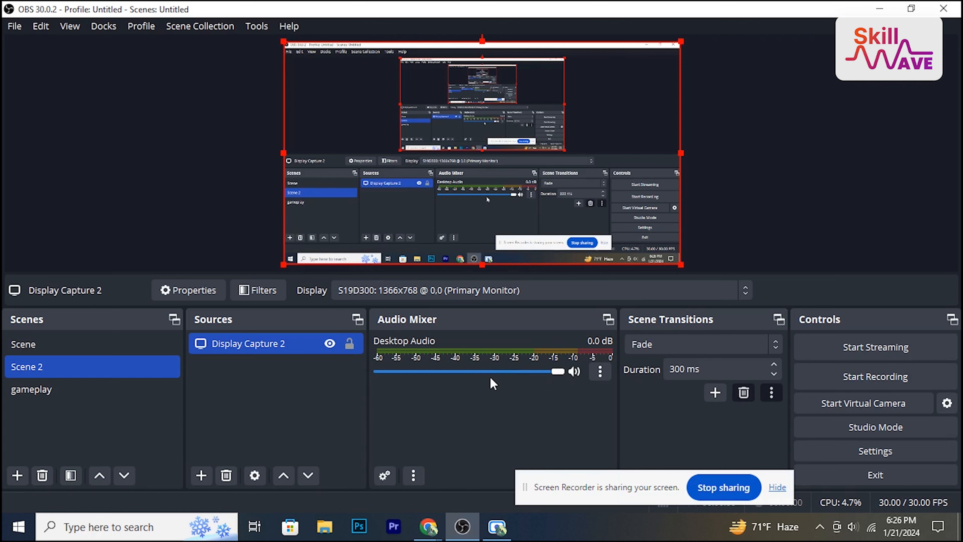
click(385, 475)
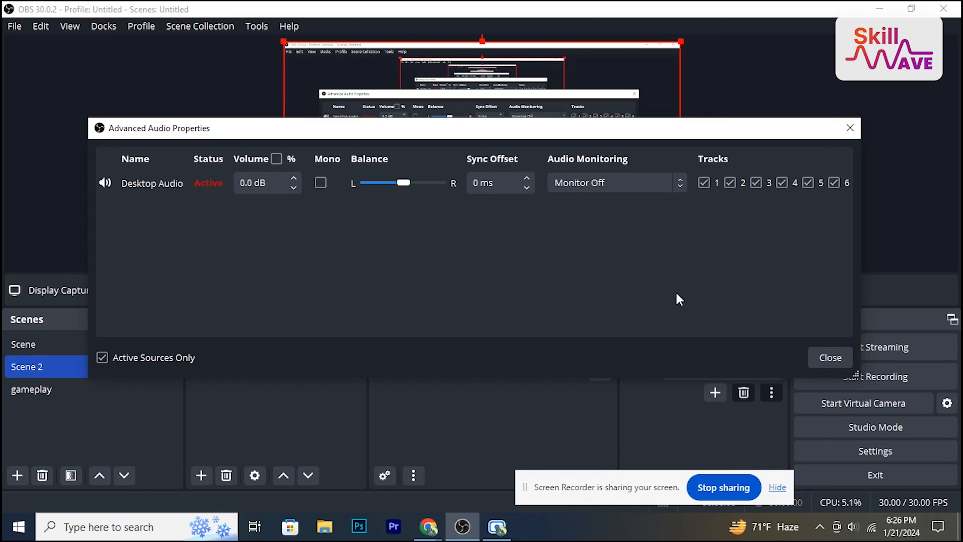
click(830, 359)
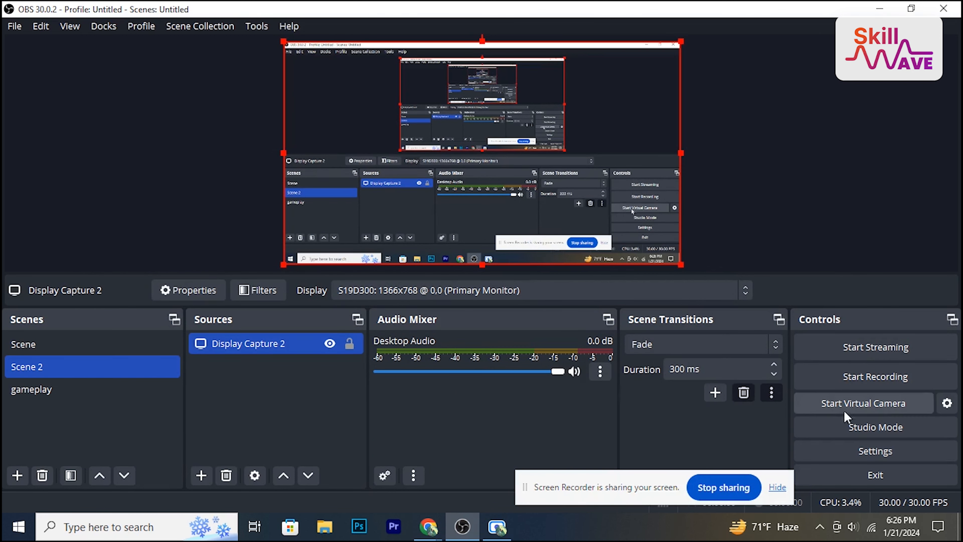
Review the output settings for streaming and recording, including output mode, bitrates, recording path, quality and format, and close the settings.
click(918, 452)
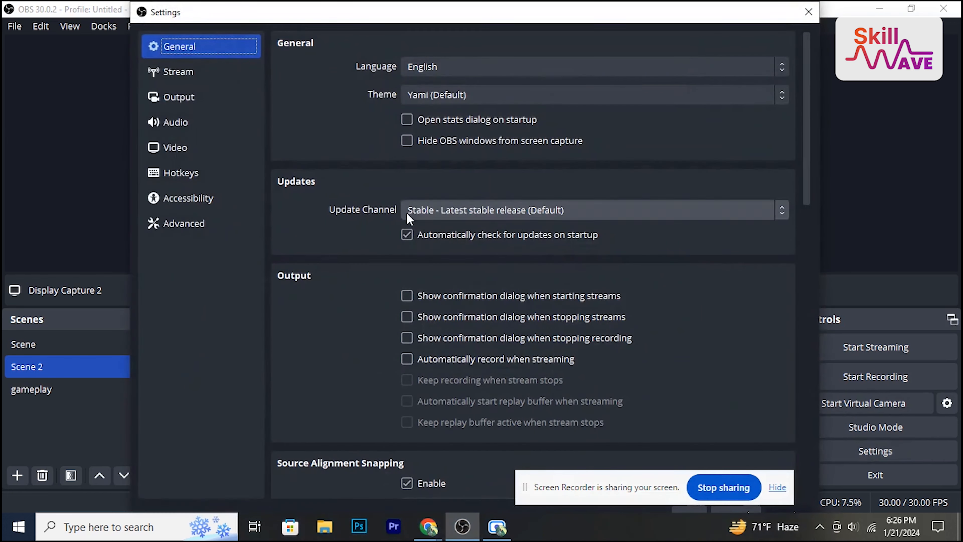
click(186, 97)
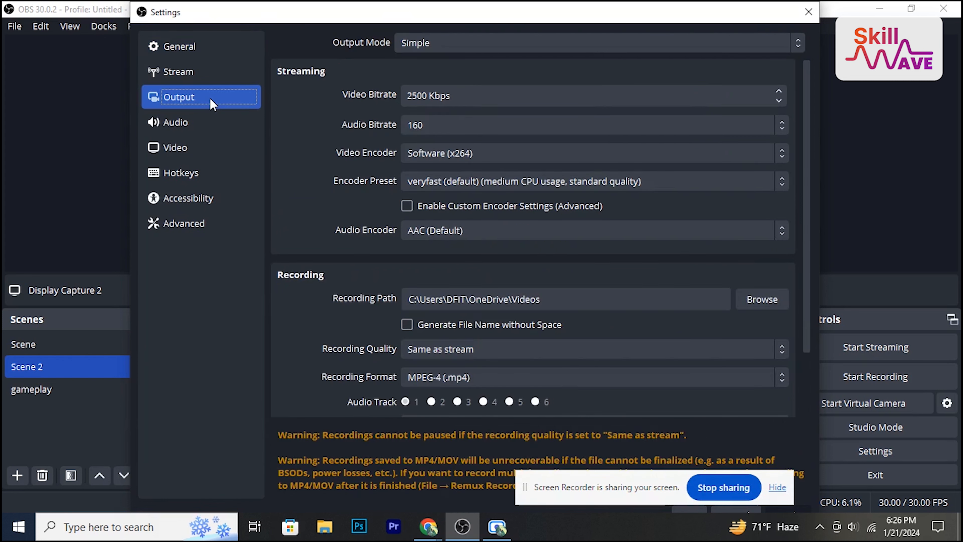
click(345, 90)
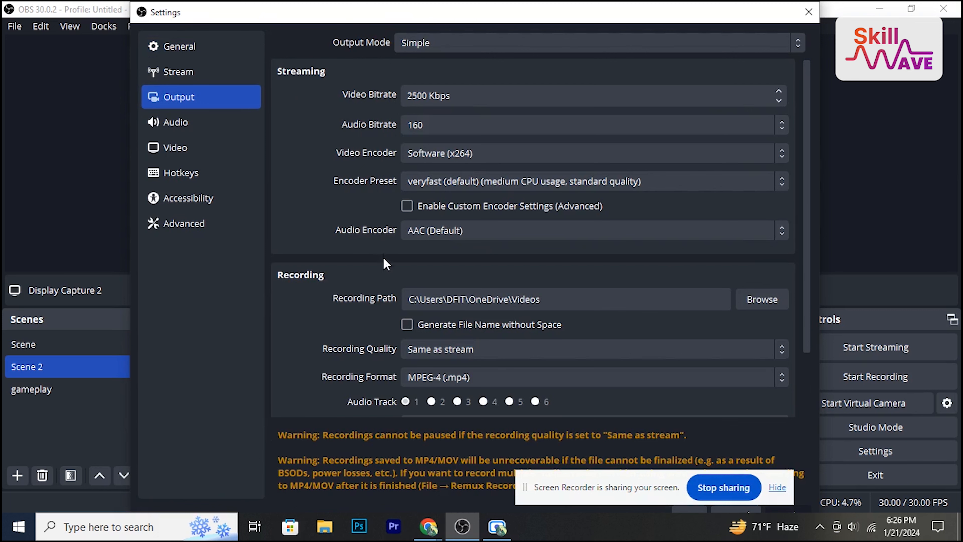
scroll(386, 264, down, 3)
scroll(388, 349, up, 3)
click(426, 41)
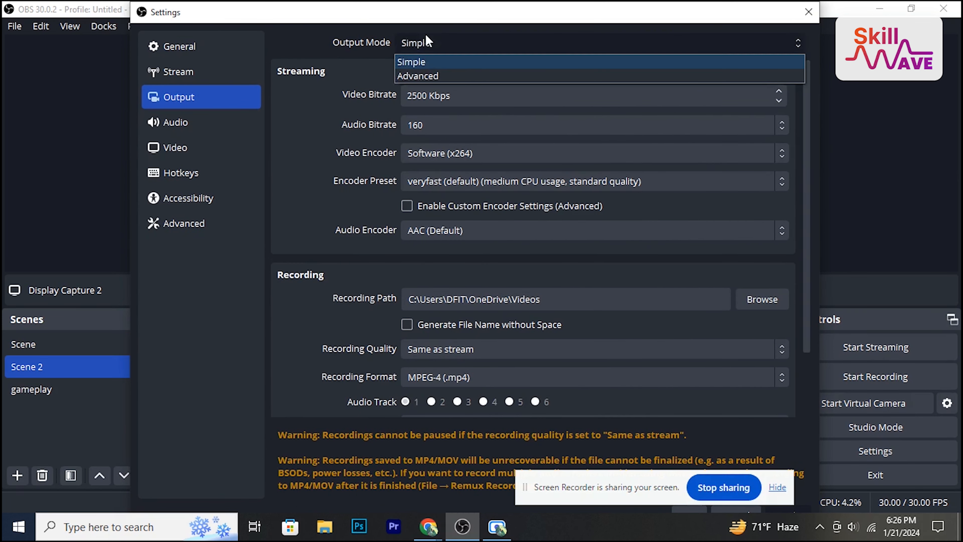
click(426, 43)
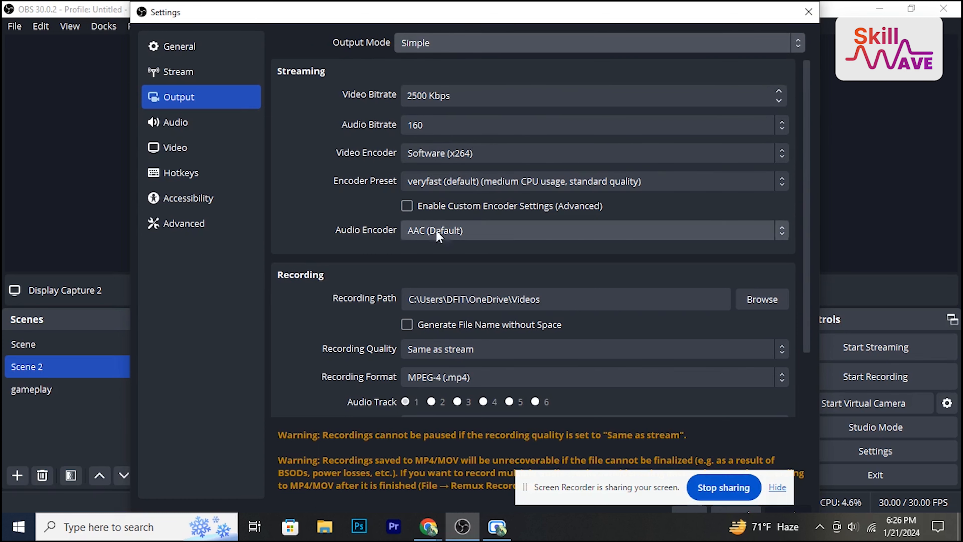
scroll(344, 275, down, 2)
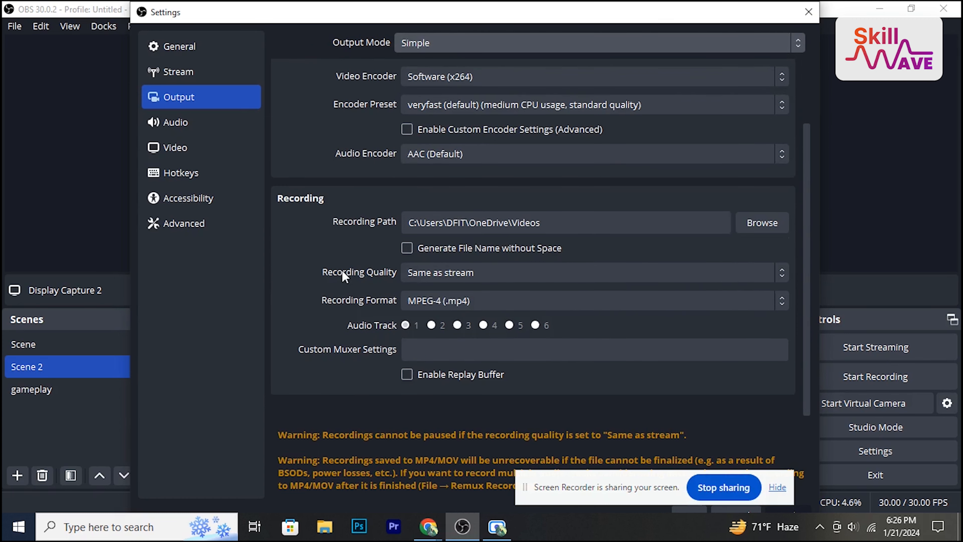
click(807, 13)
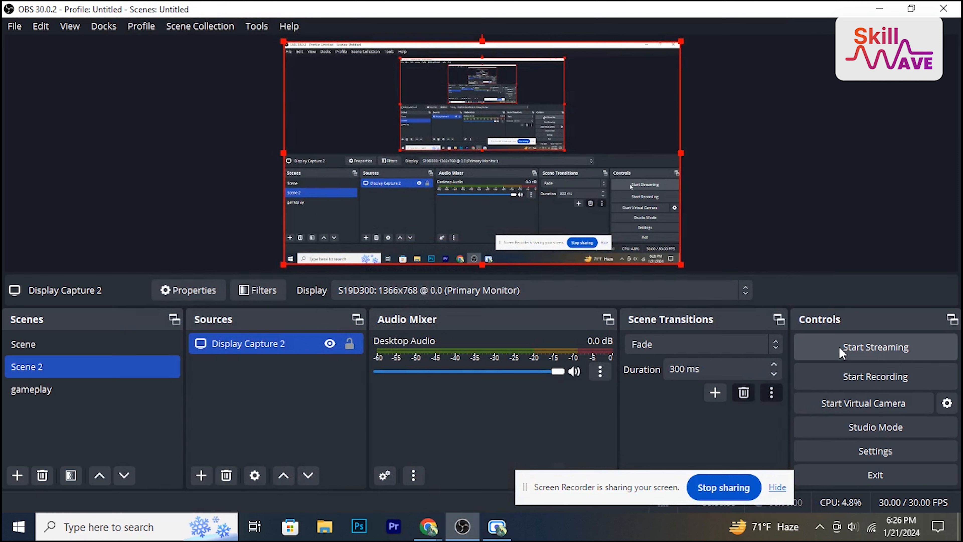
Start streaming Scene 2 and stop the stream again.
click(871, 349)
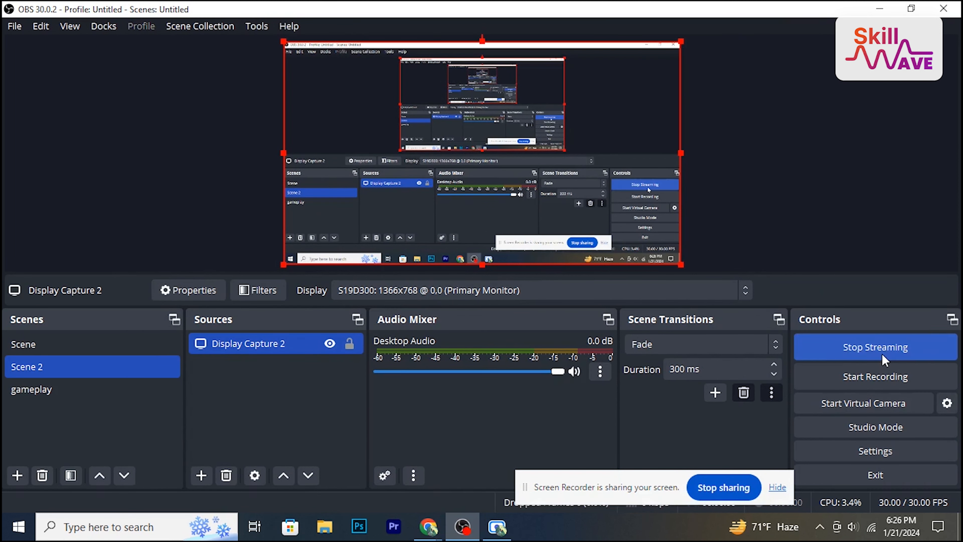
click(857, 352)
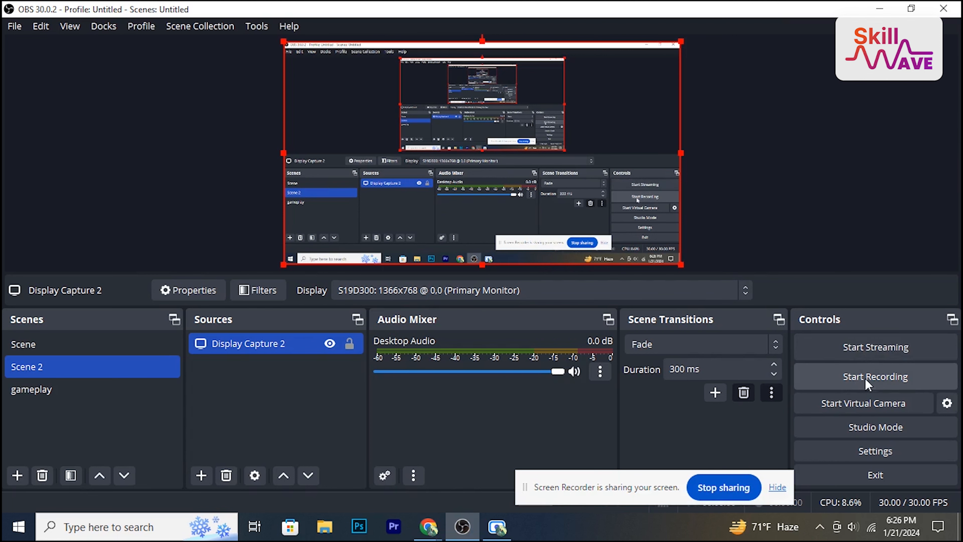
Make a short recording of Scene 2 and deselect the display capture source.
click(879, 374)
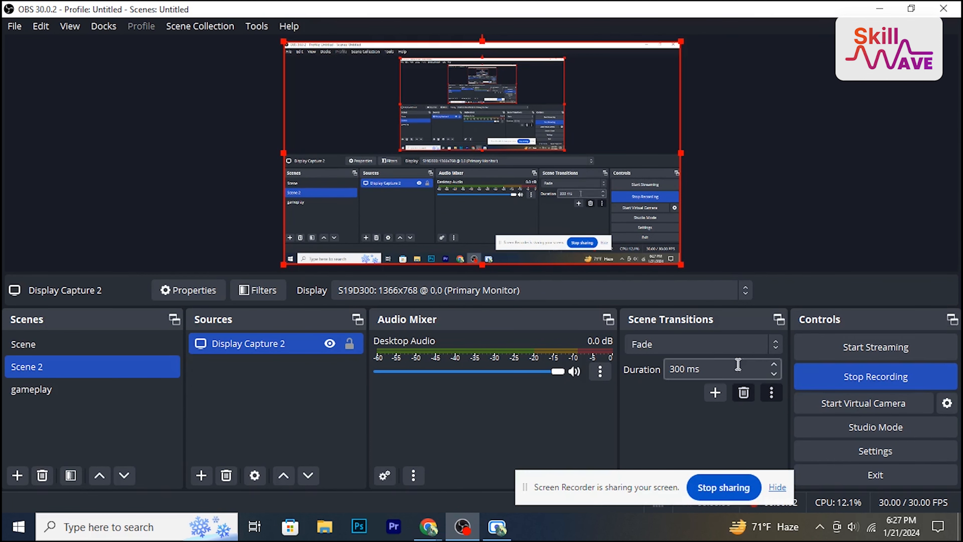
click(886, 378)
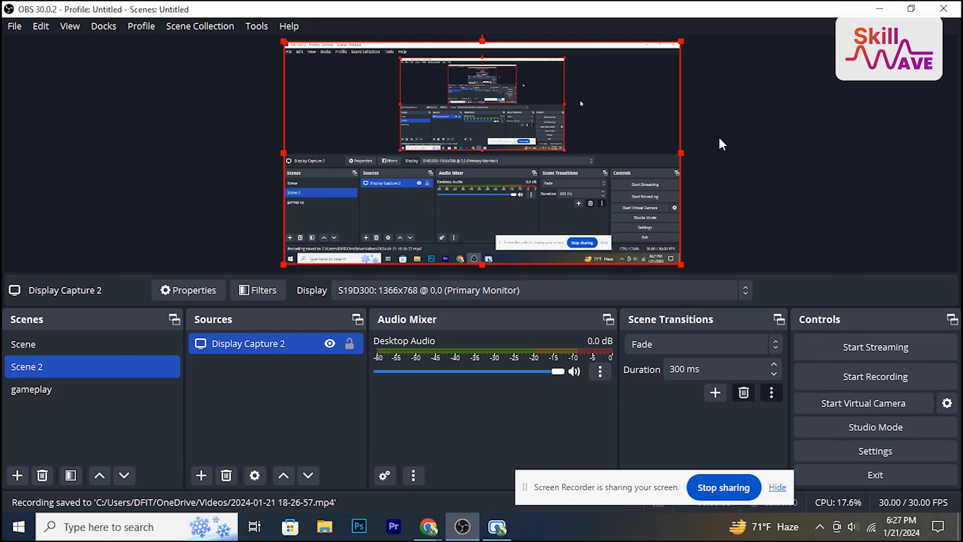
click(745, 104)
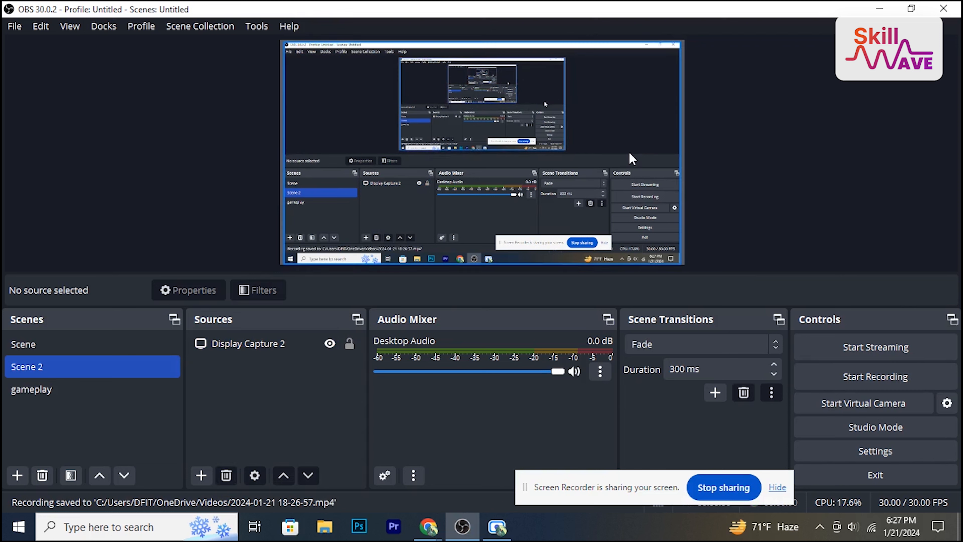